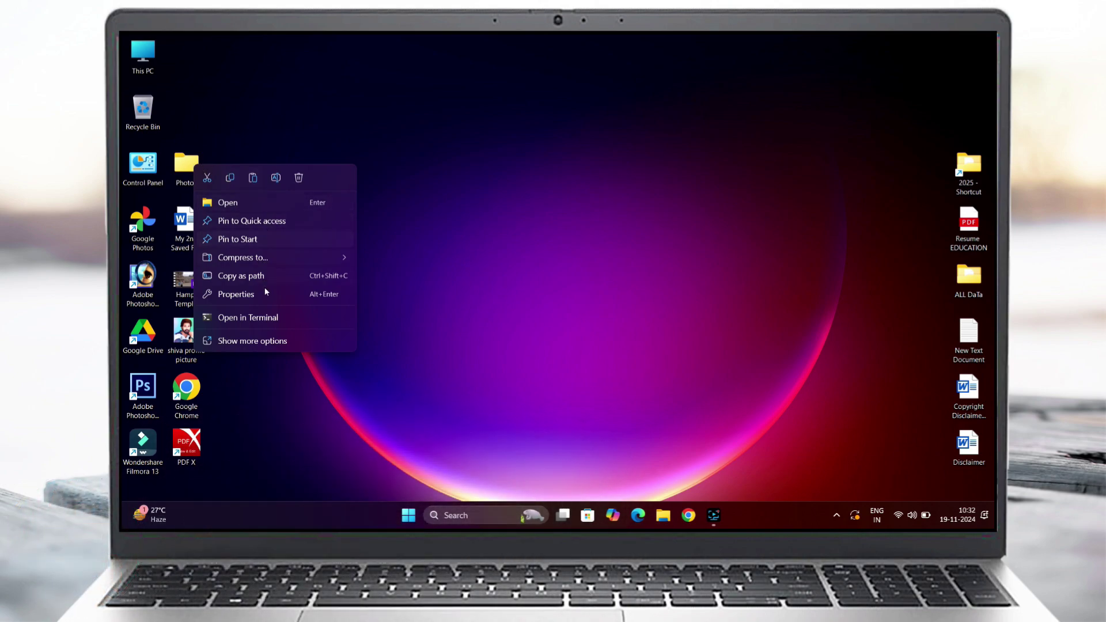
# Delete the Photos folder and the profile picture file from the desktop.
pyautogui.click(266, 341)
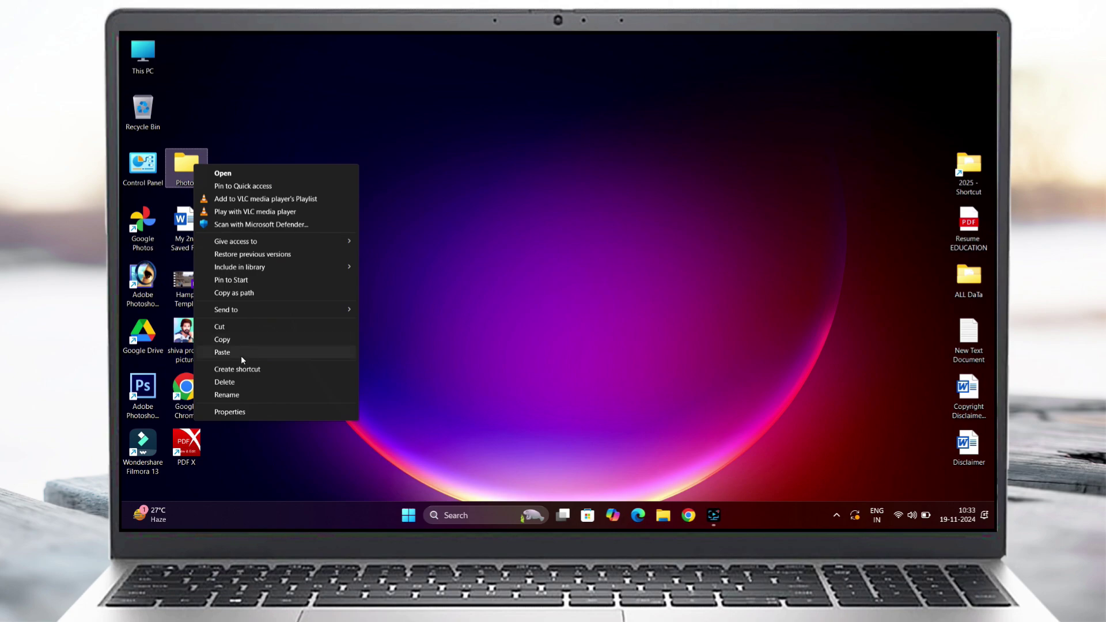
pyautogui.click(228, 383)
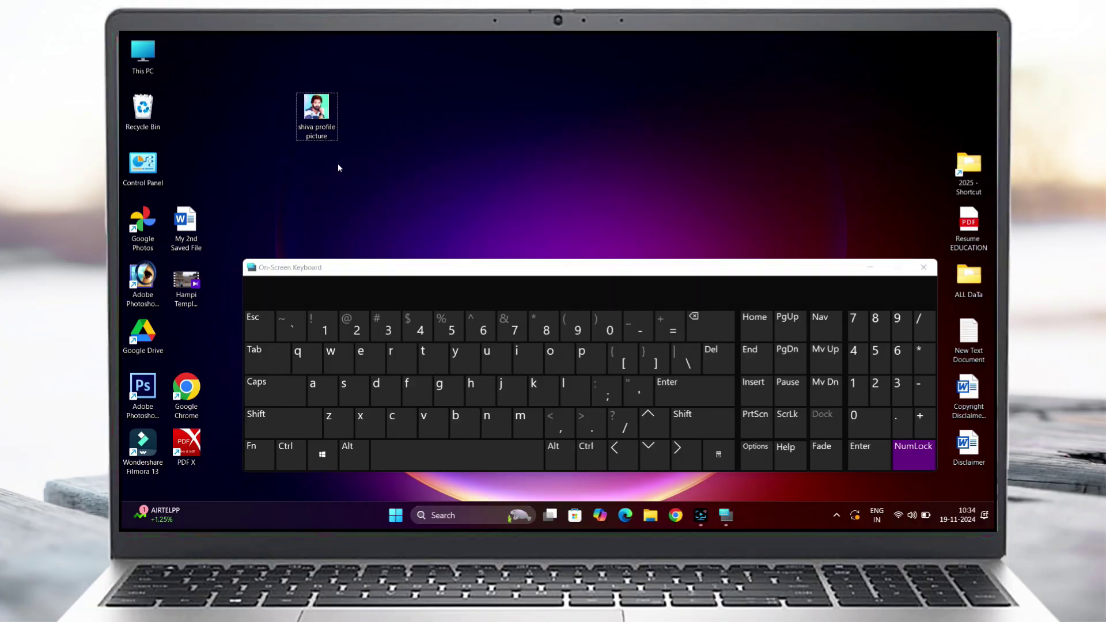
pyautogui.click(337, 163)
pyautogui.click(320, 118)
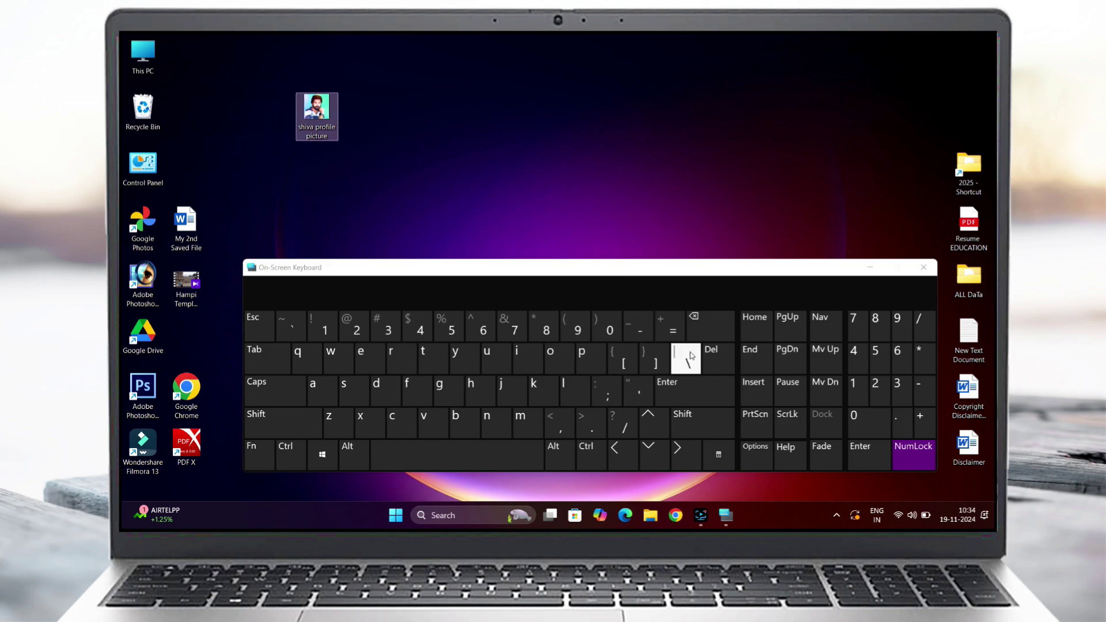
pyautogui.click(722, 361)
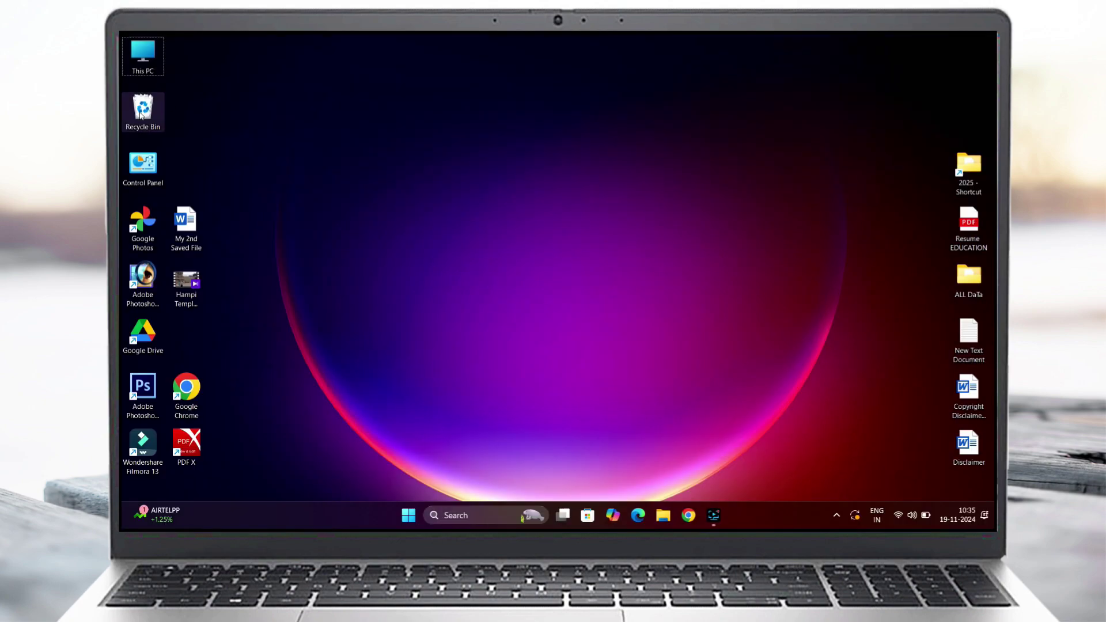
# Open the Recycle Bin and permanently delete the Photos folder from it.
pyautogui.rightClick(156, 123)
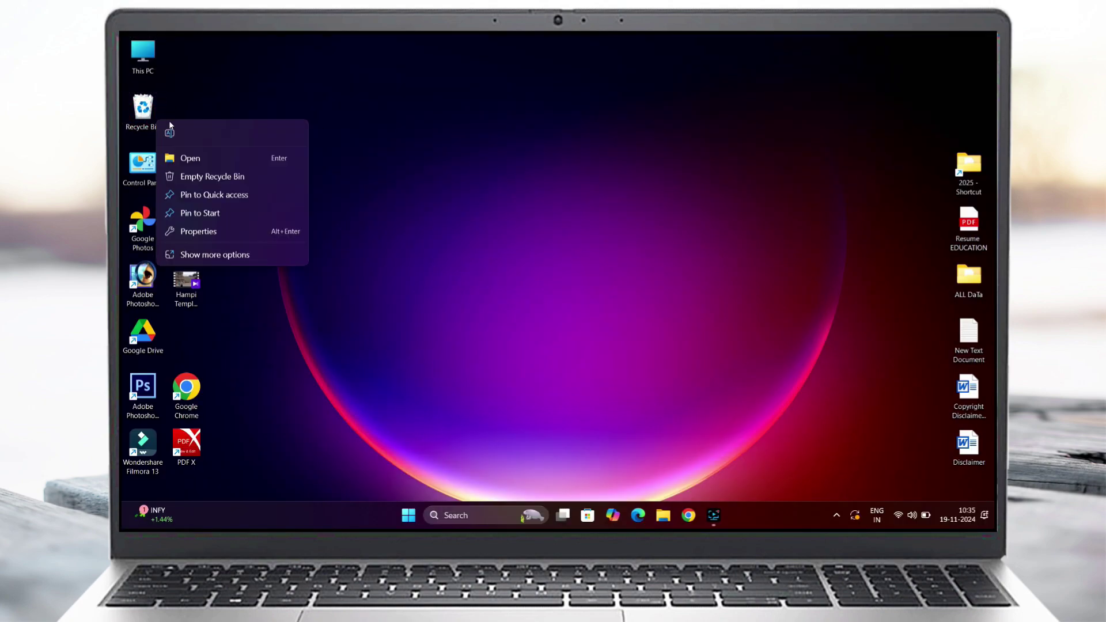
pyautogui.click(197, 156)
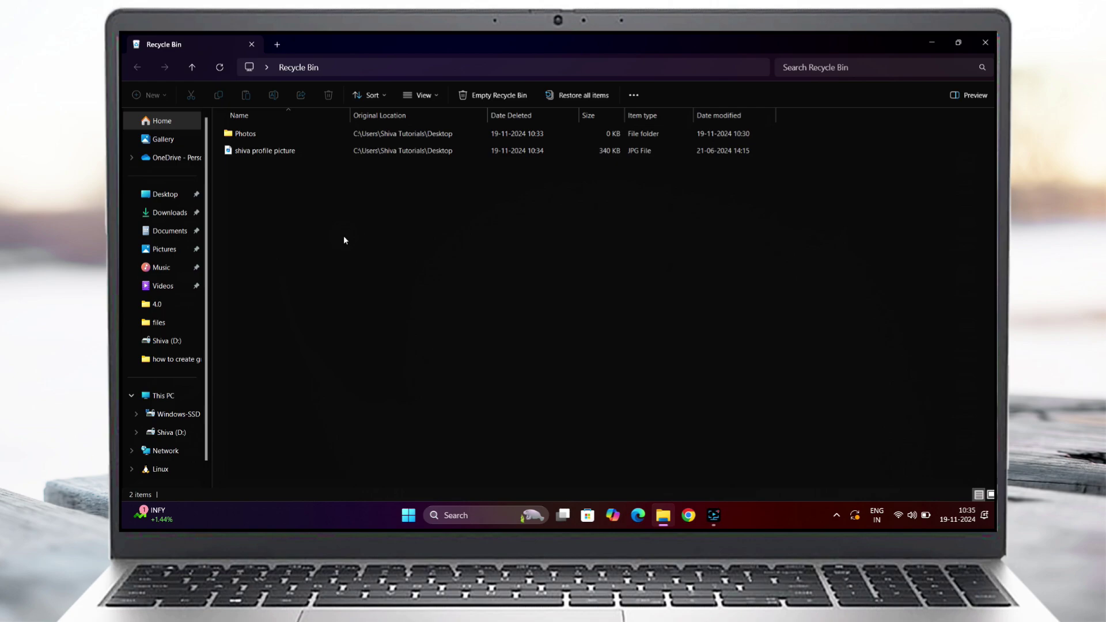
pyautogui.click(243, 135)
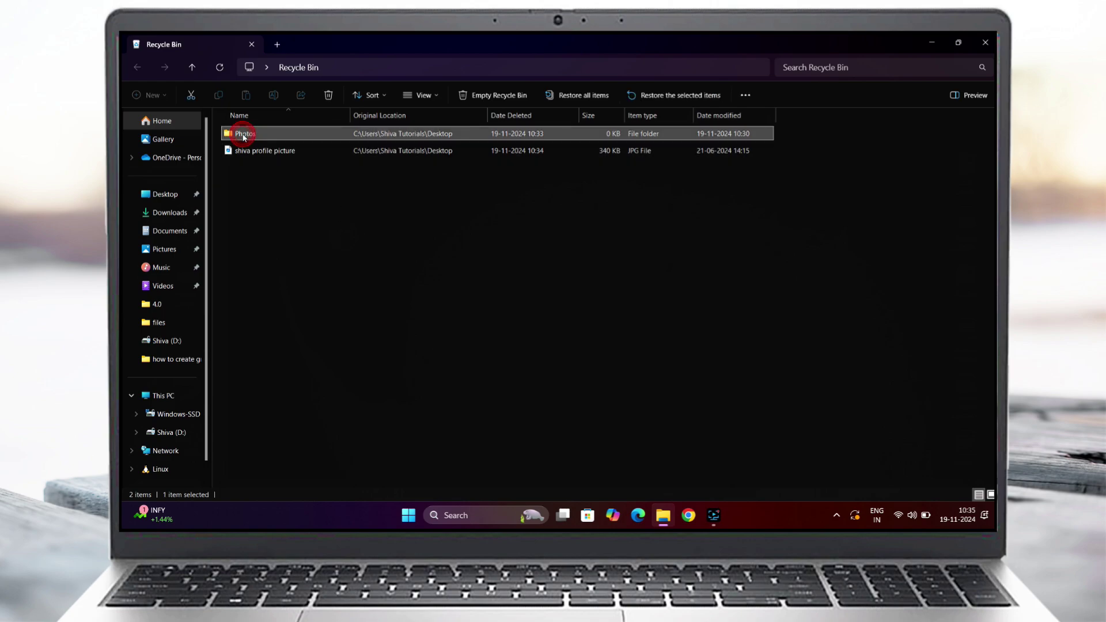
pyautogui.rightClick(243, 137)
pyautogui.click(291, 233)
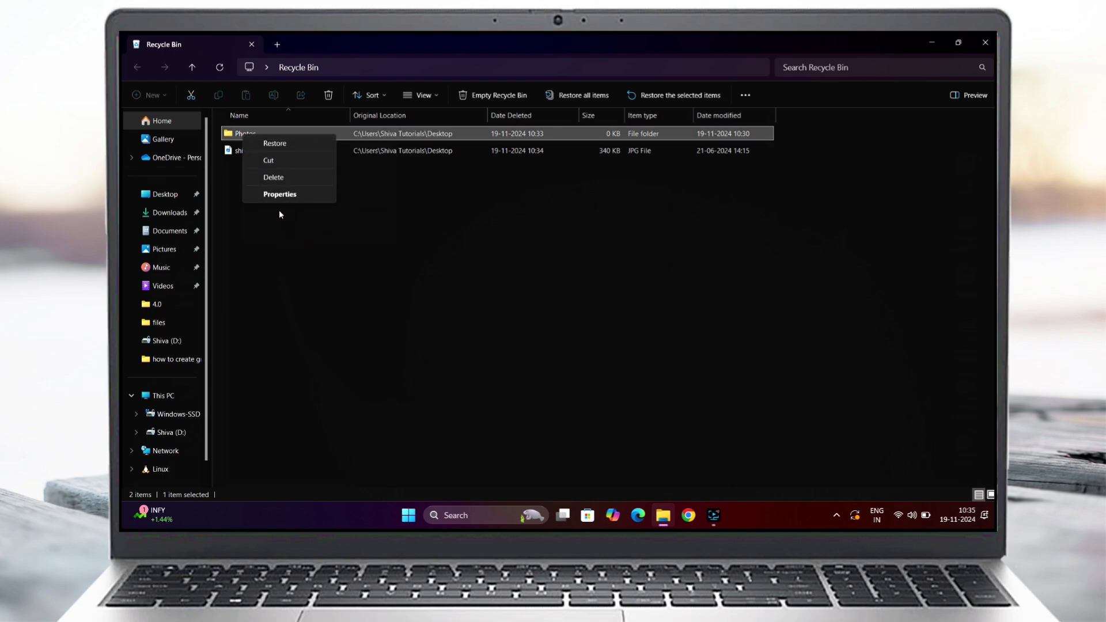
pyautogui.click(278, 179)
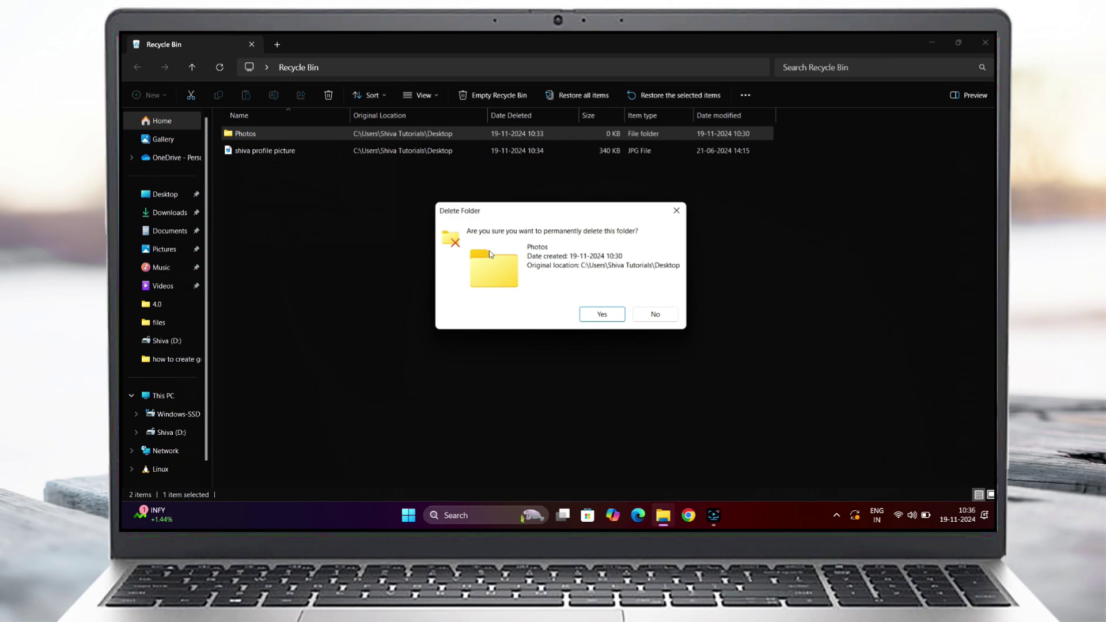
pyautogui.click(602, 314)
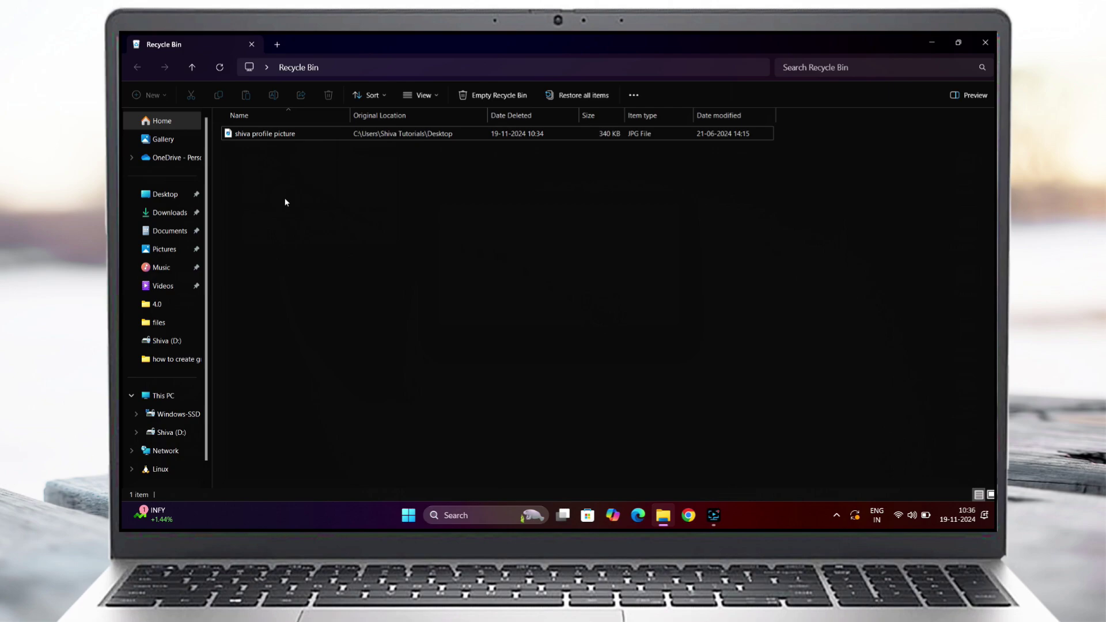
# Restore the profile picture from the Recycle Bin, close the bin and select the picture on the desktop.
pyautogui.click(267, 135)
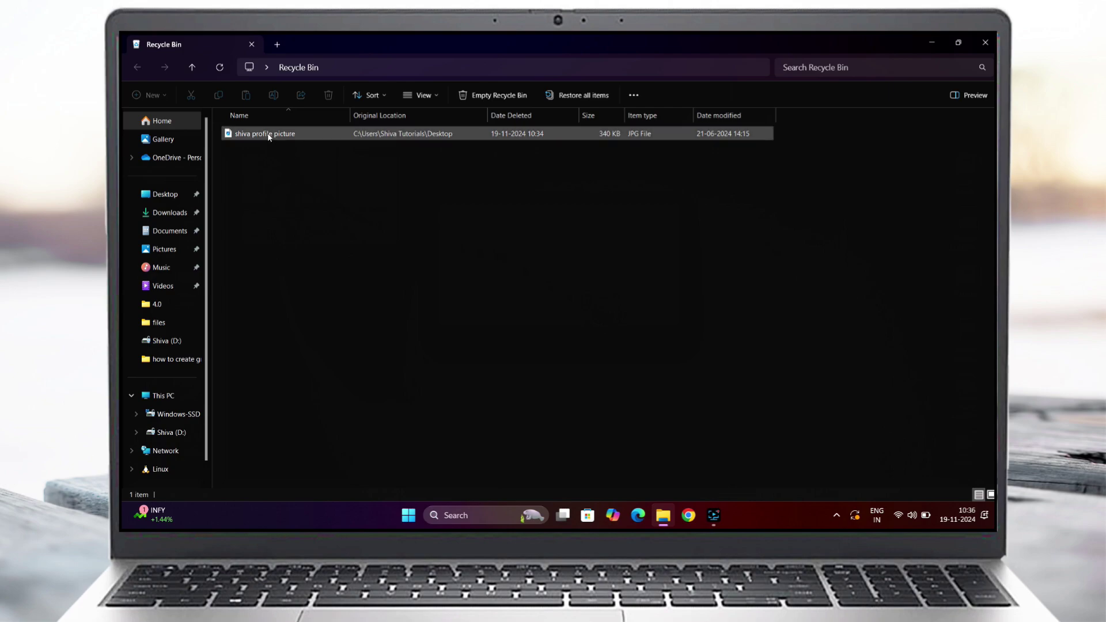
pyautogui.rightClick(269, 136)
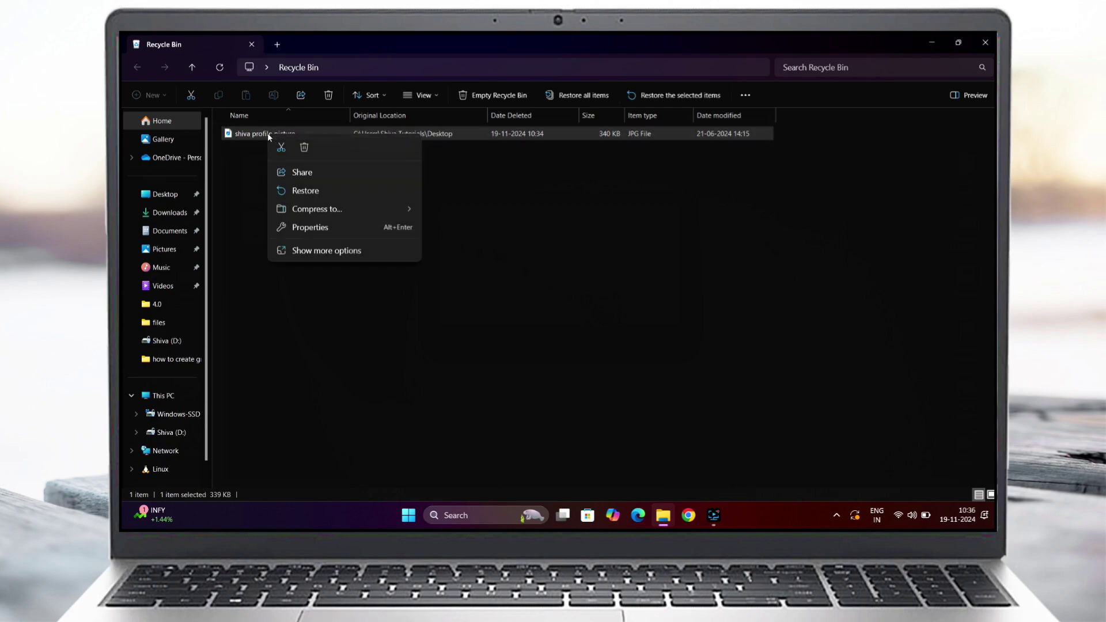
pyautogui.click(311, 191)
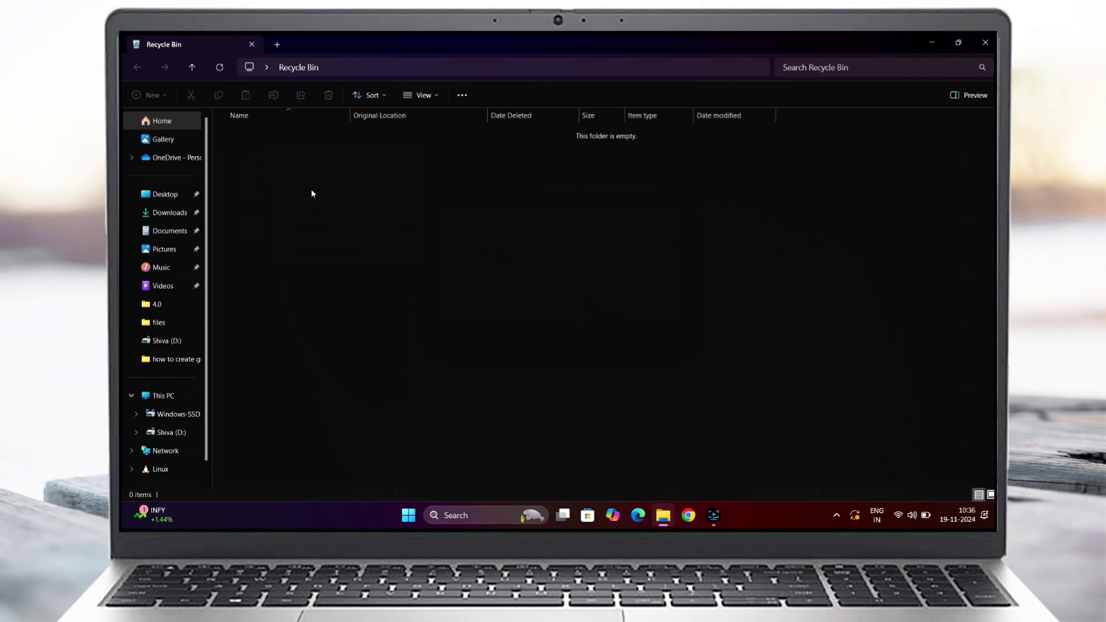
pyautogui.click(983, 45)
pyautogui.click(582, 183)
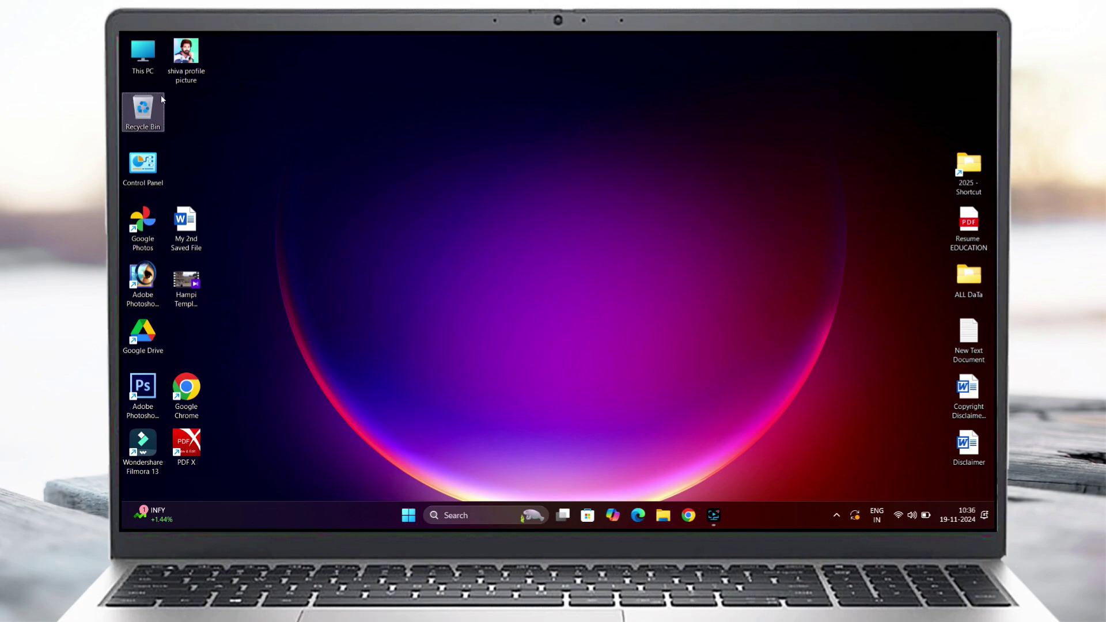
pyautogui.click(190, 72)
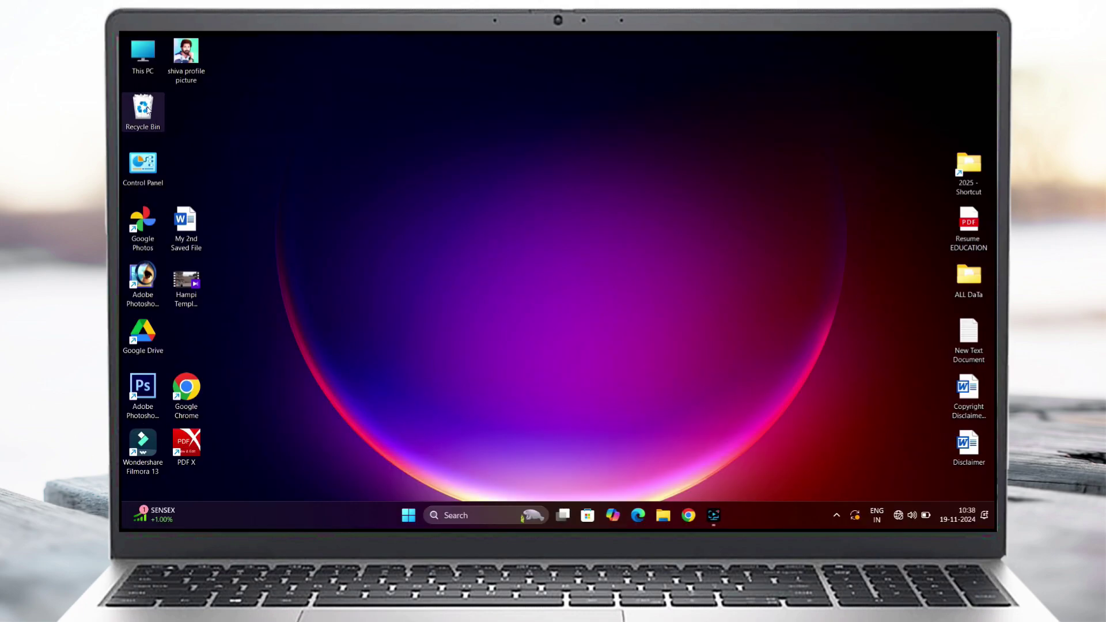
# Empty the Recycle Bin from the desktop, then open it to check its contents and close it.
pyautogui.rightClick(148, 110)
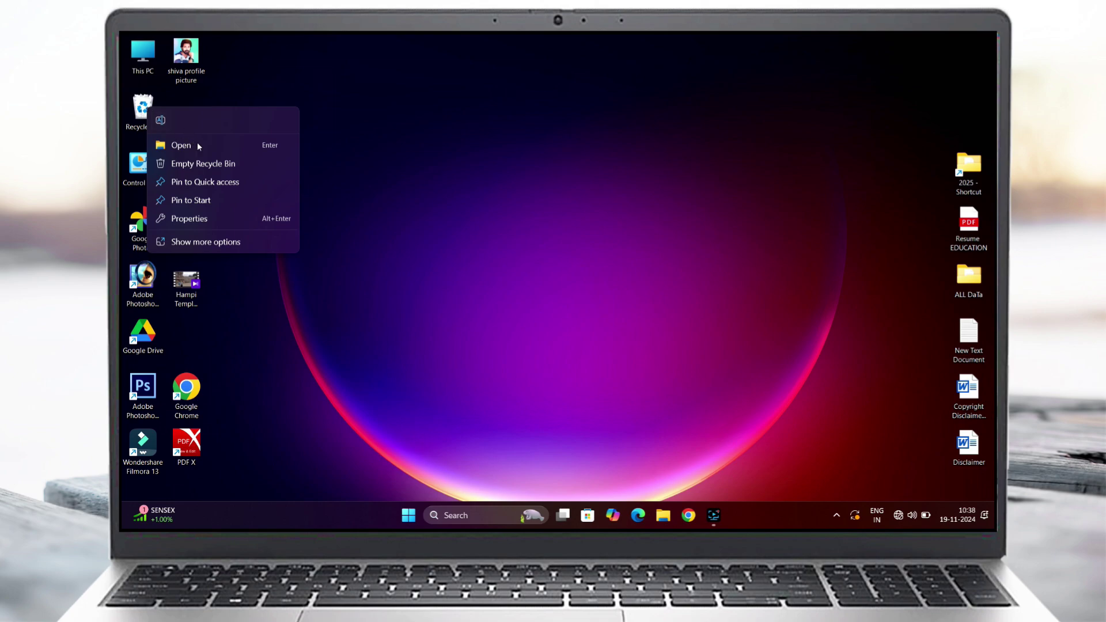
pyautogui.click(224, 165)
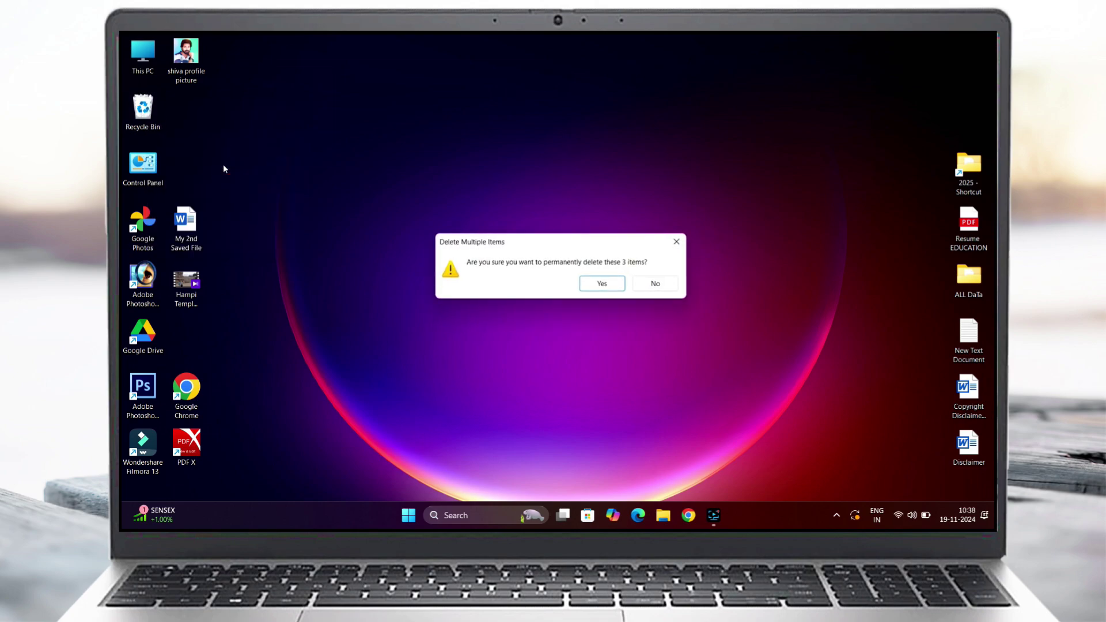
pyautogui.click(605, 283)
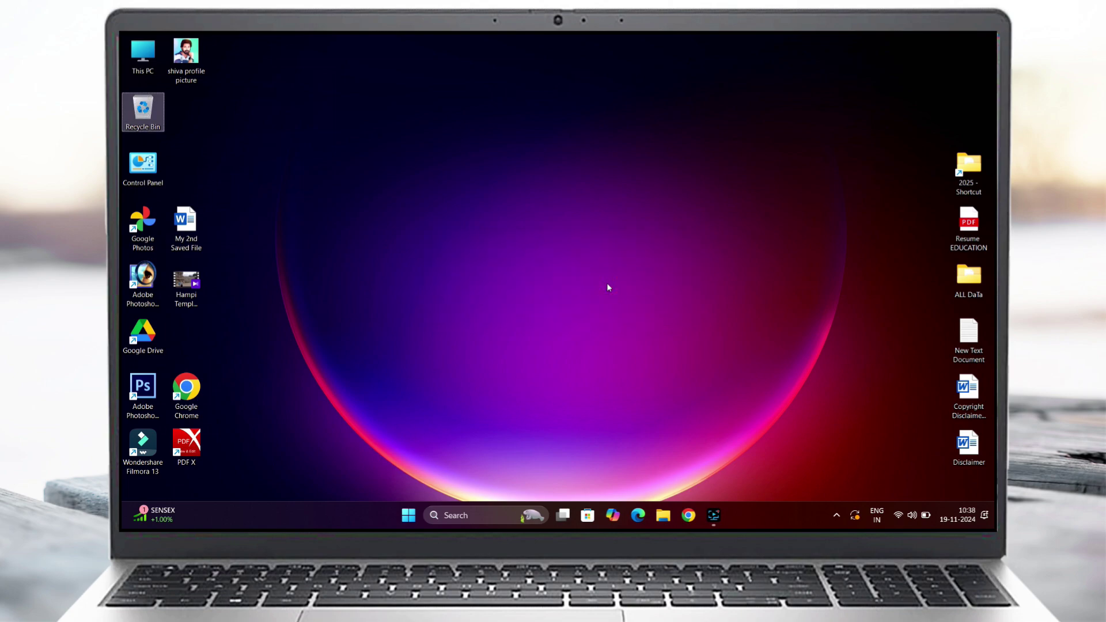
pyautogui.doubleClick(134, 118)
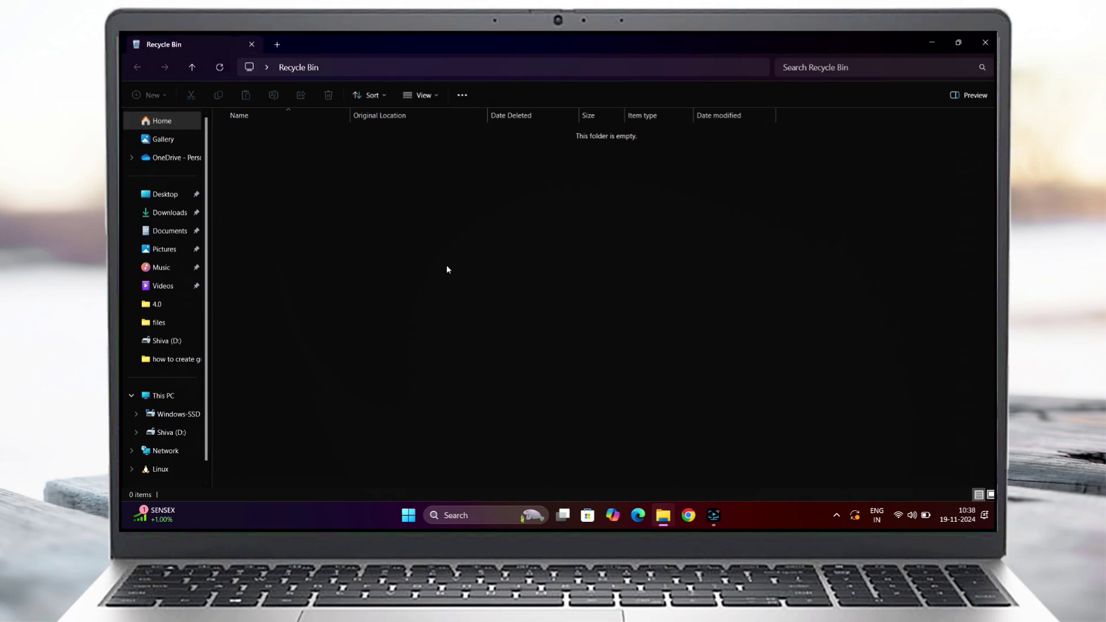
pyautogui.click(985, 46)
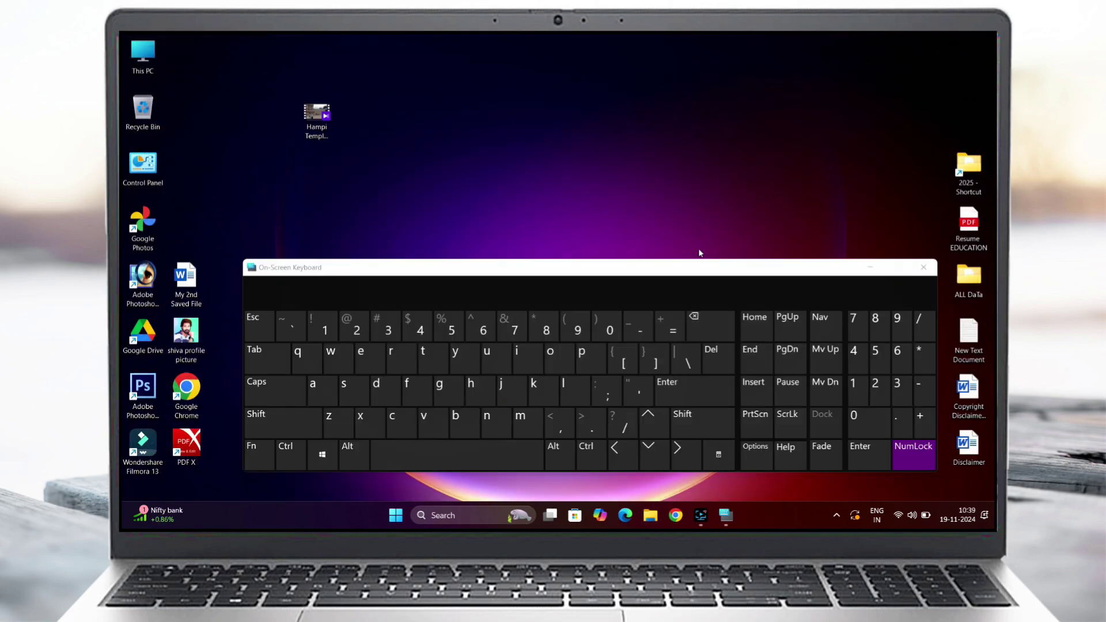
# Permanently delete the Hampi Temples Video file from the desktop, bypassing the Recycle Bin.
pyautogui.click(328, 114)
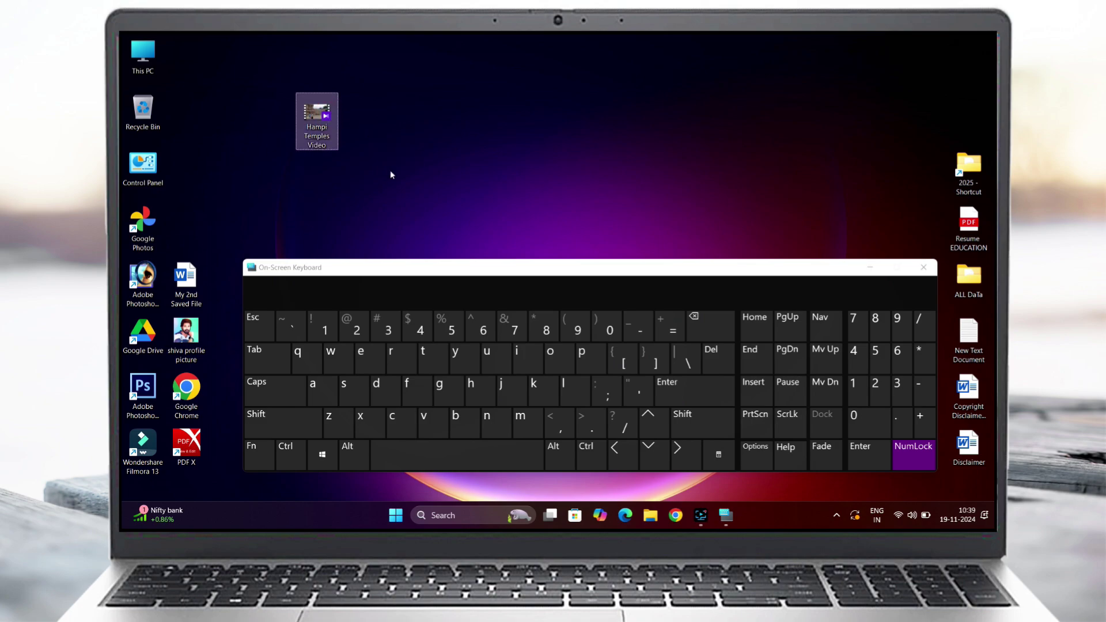
pyautogui.click(281, 420)
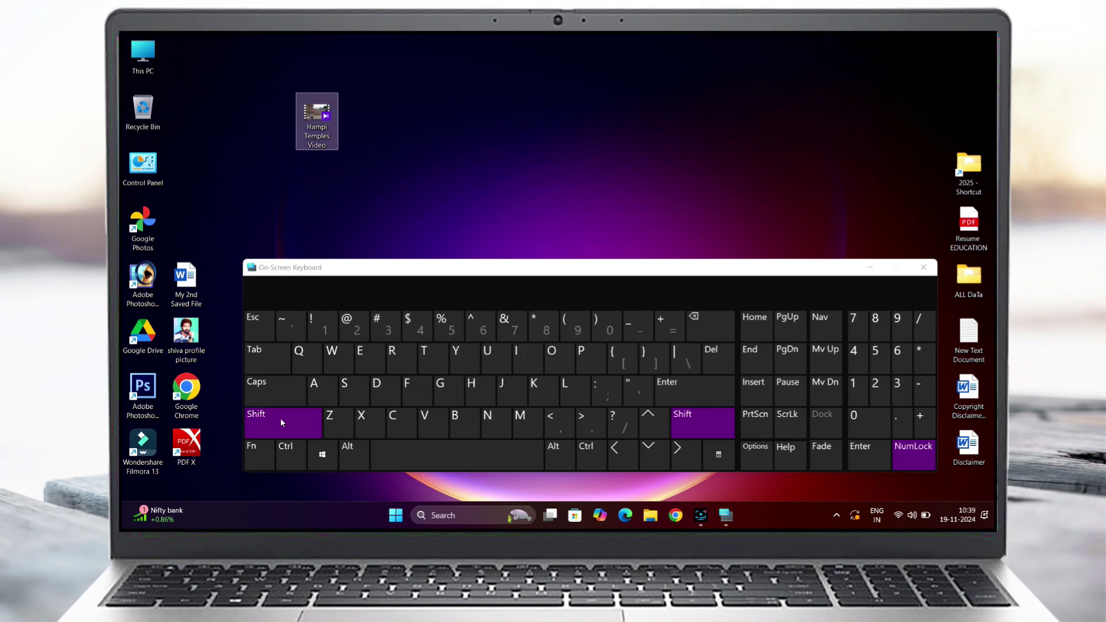
pyautogui.click(718, 356)
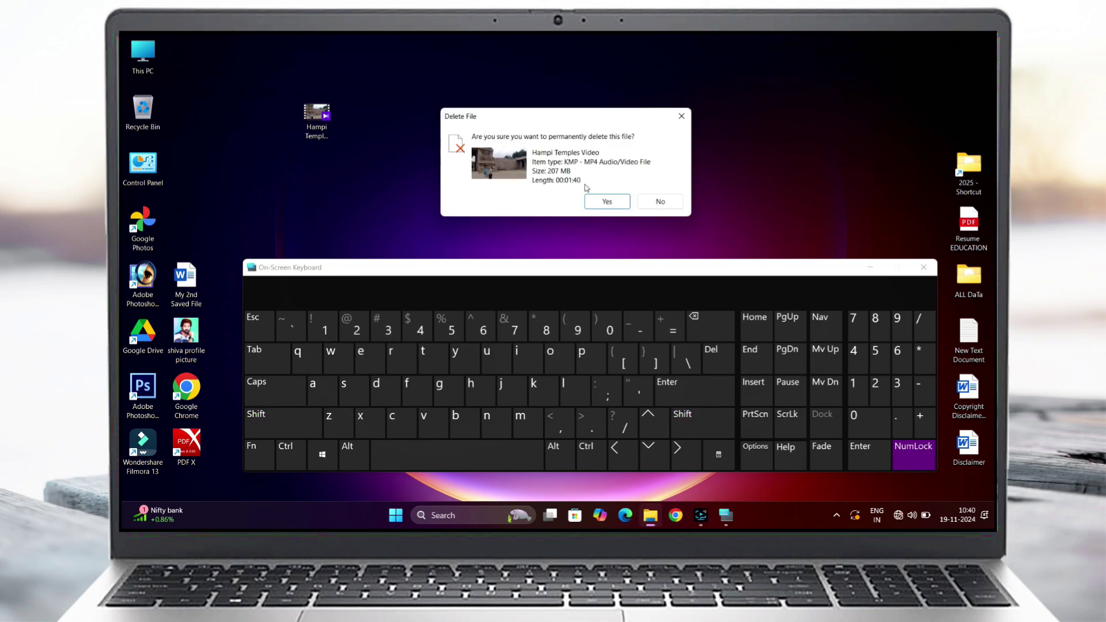
pyautogui.click(607, 201)
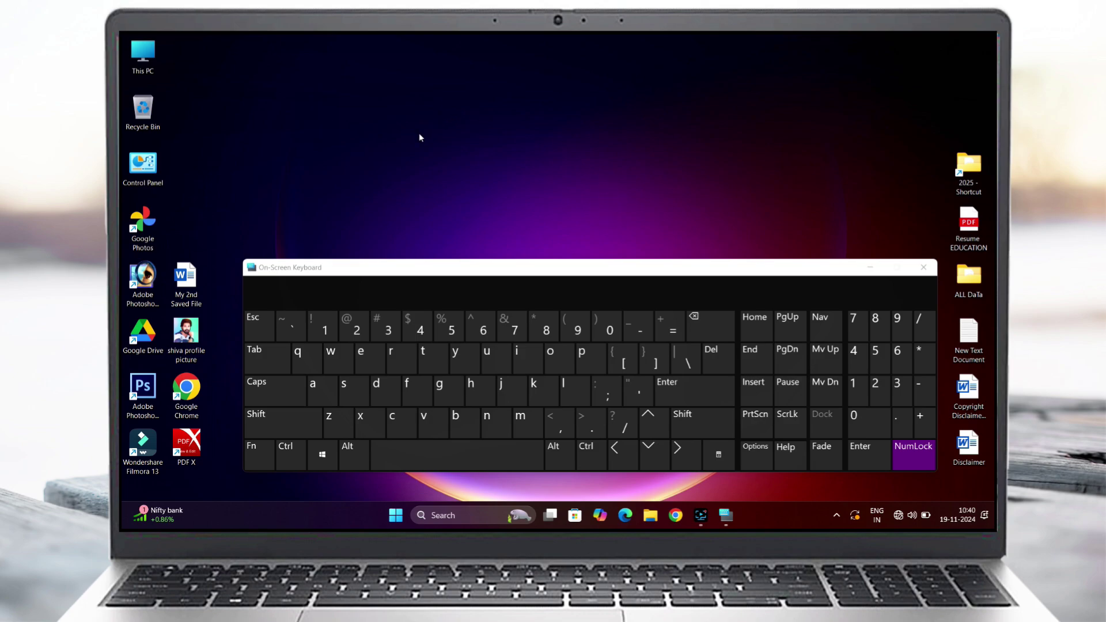
# Check the Recycle Bin for the deleted video with the On-Screen Keyboard minimized, then close the bin.
pyautogui.doubleClick(143, 108)
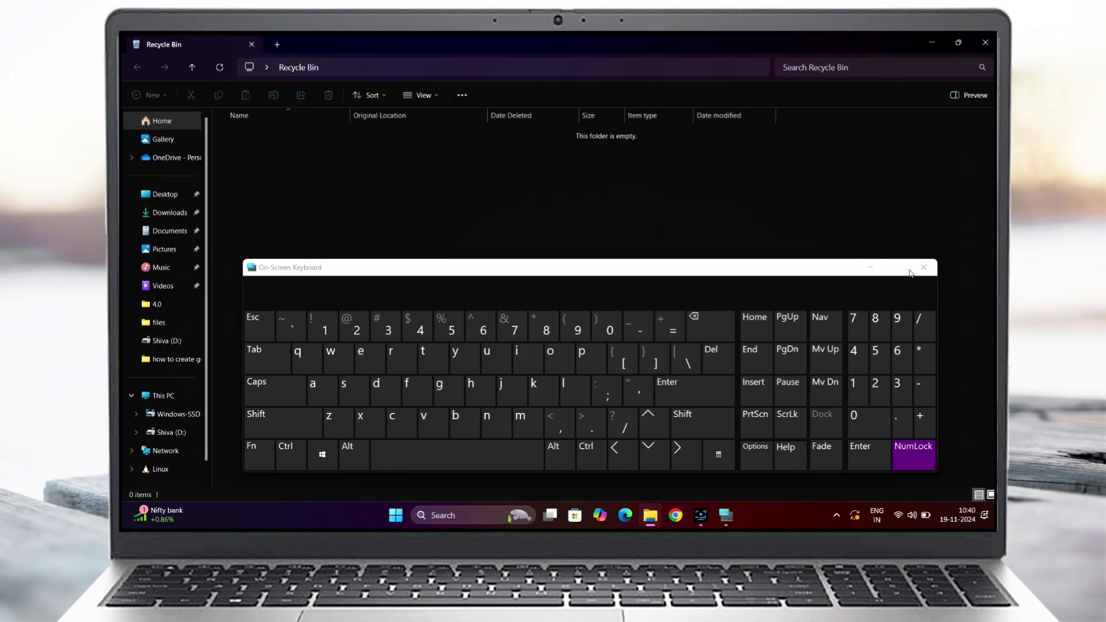
pyautogui.click(873, 266)
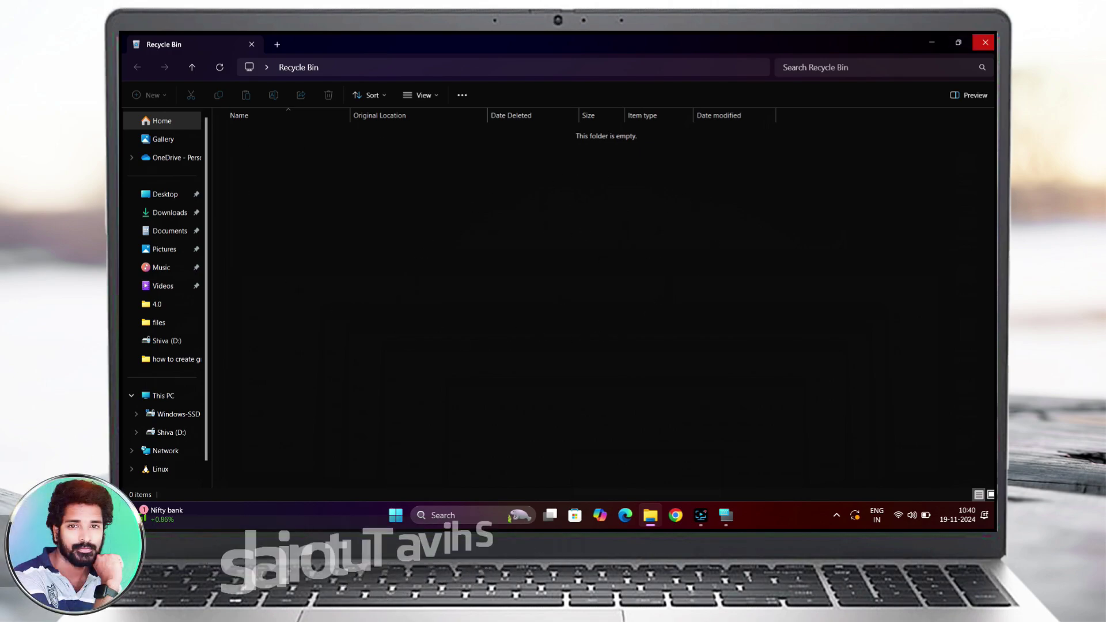
pyautogui.click(985, 42)
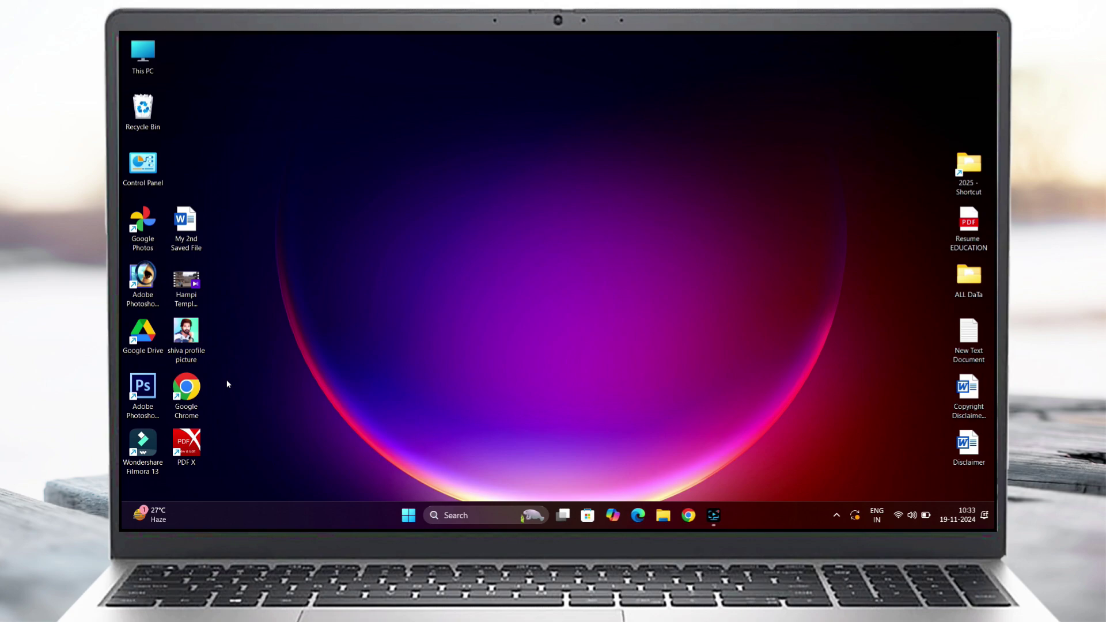
# Move the profile picture icon to an empty area of the desktop and deselect it.
pyautogui.click(378, 197)
pyautogui.click(412, 223)
pyautogui.click(513, 407)
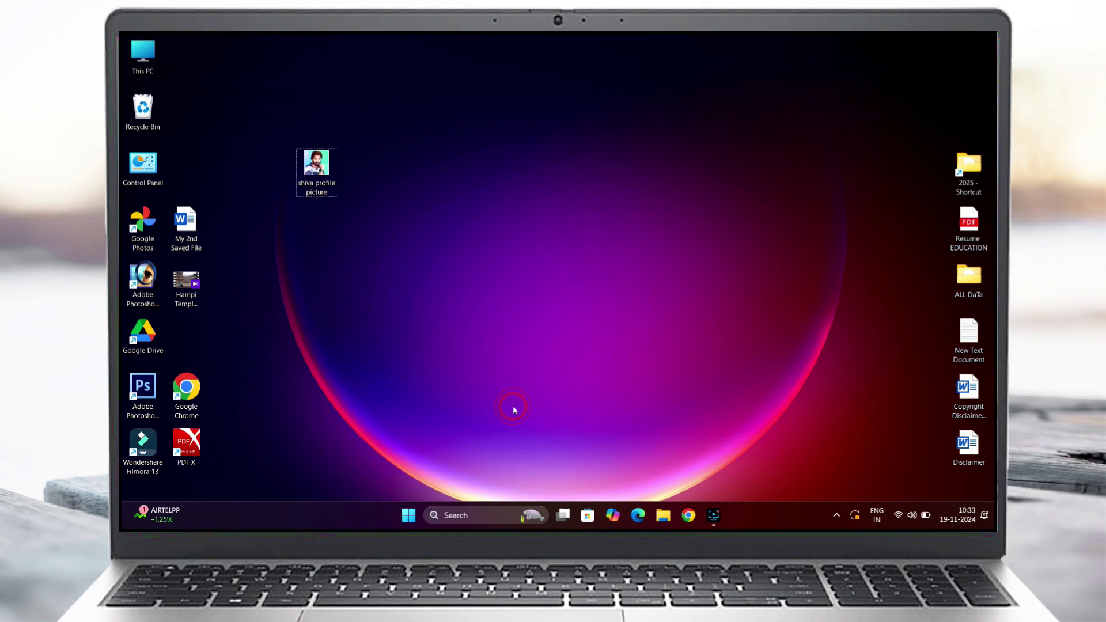